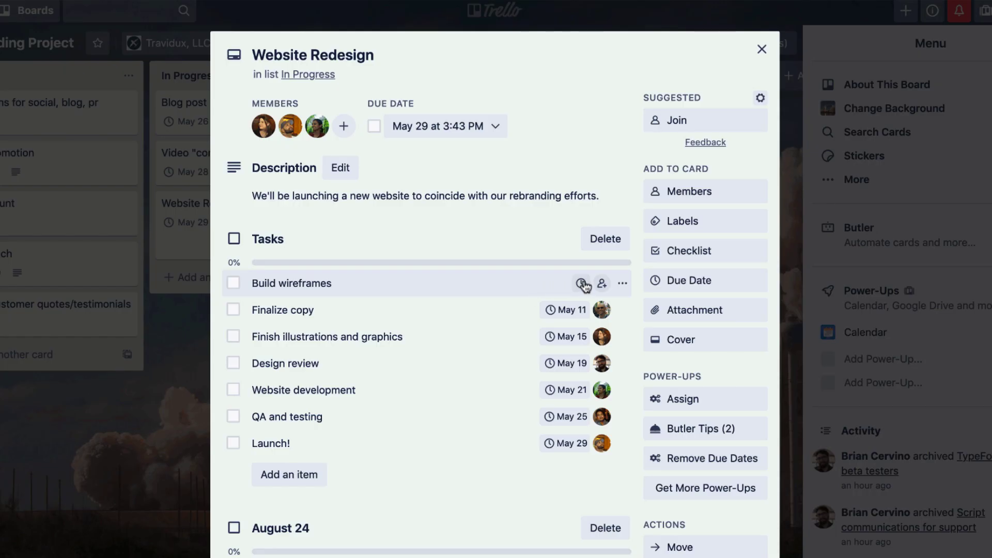
Step: Set the Build wireframes checklist item due on May 6 and assign it to a card member
click(581, 283)
click(760, 349)
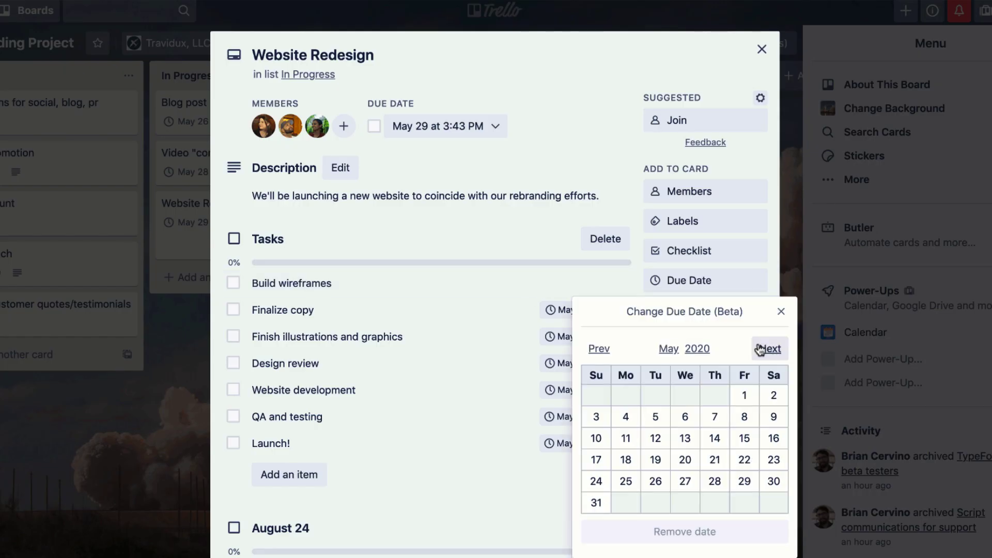
click(687, 413)
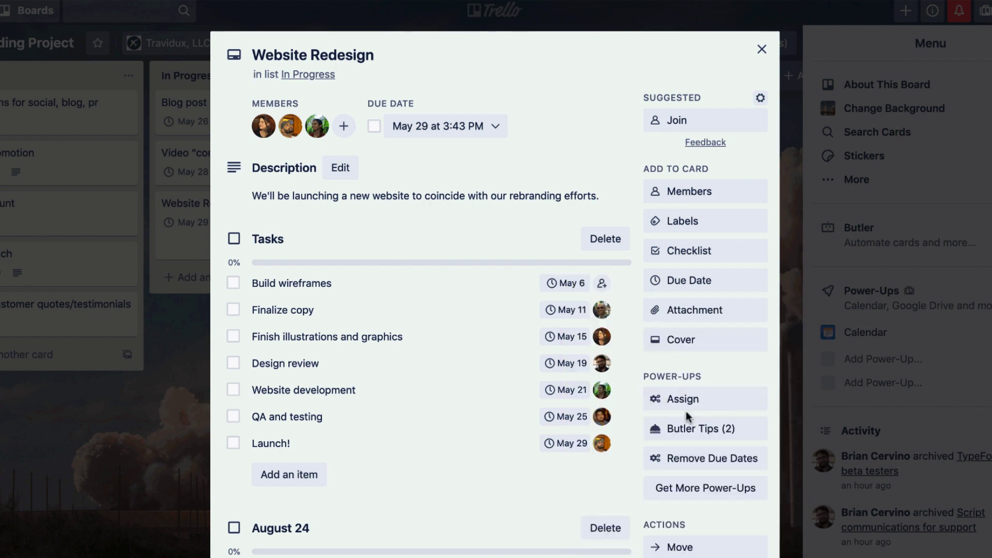
click(603, 284)
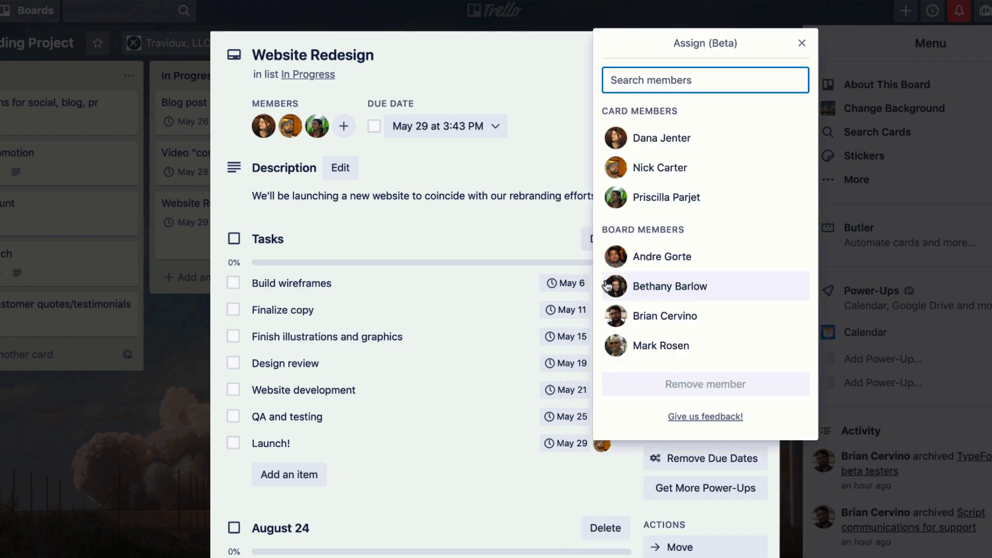
click(648, 140)
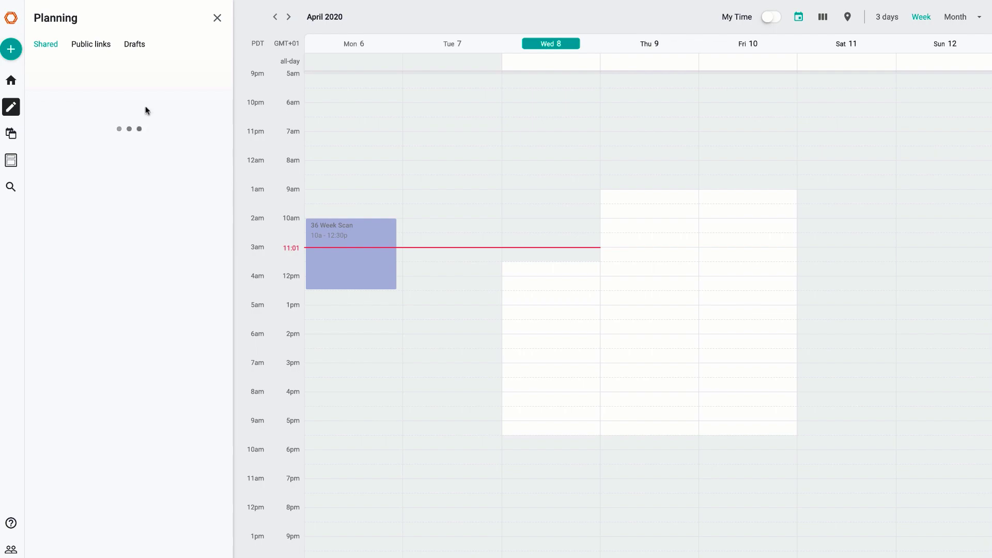
Step: Create a one-time scheduling link from the Podcast: Meeting template using next week's slots
click(7, 83)
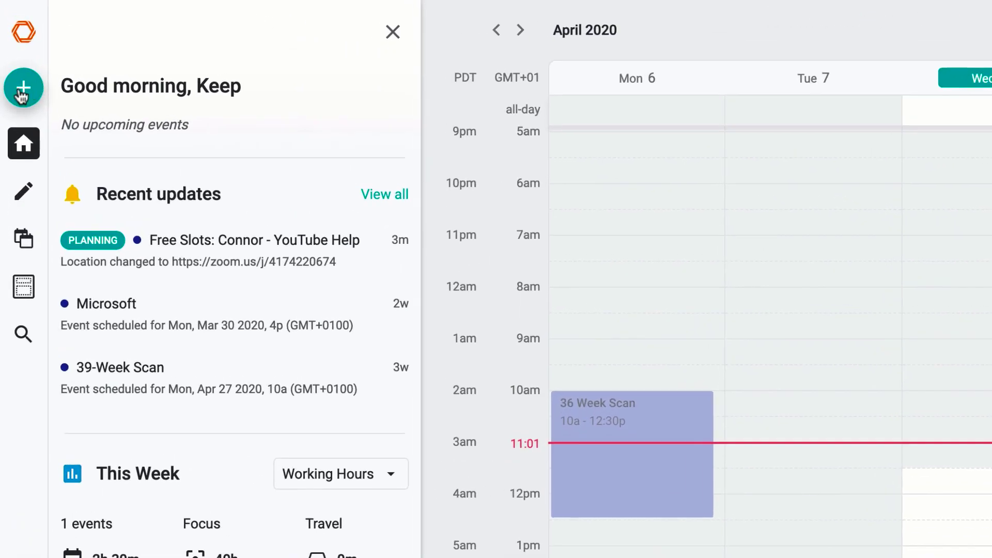
click(10, 50)
click(85, 105)
click(310, 199)
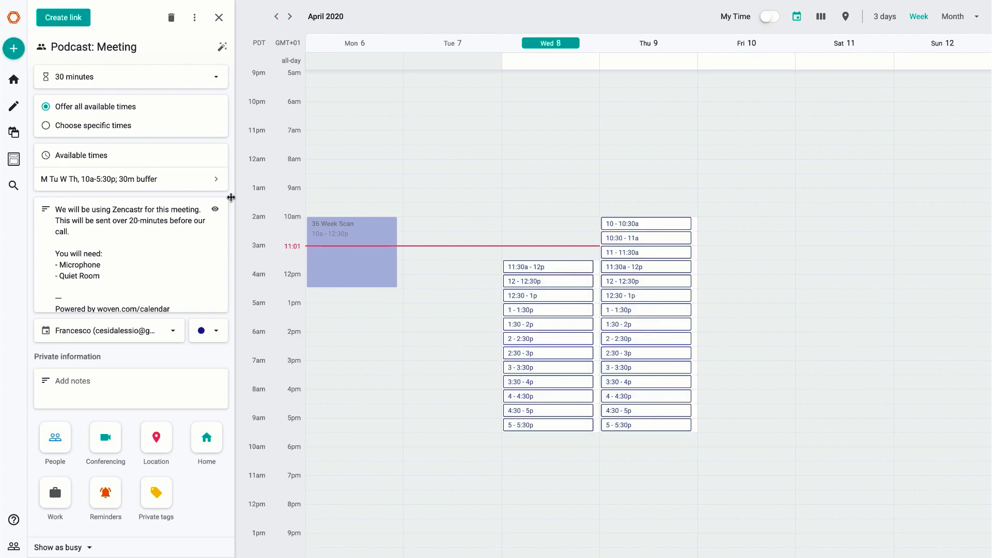
click(290, 17)
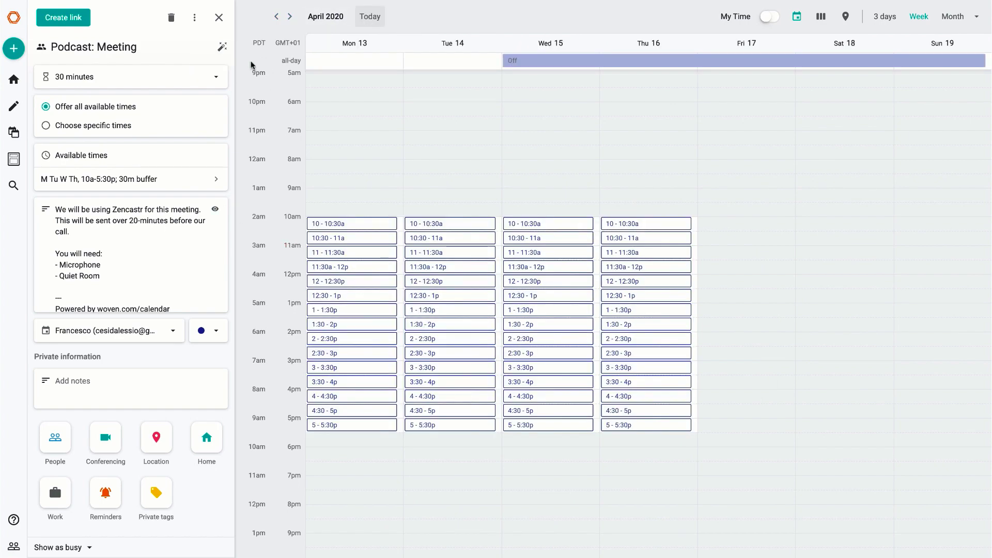
click(63, 17)
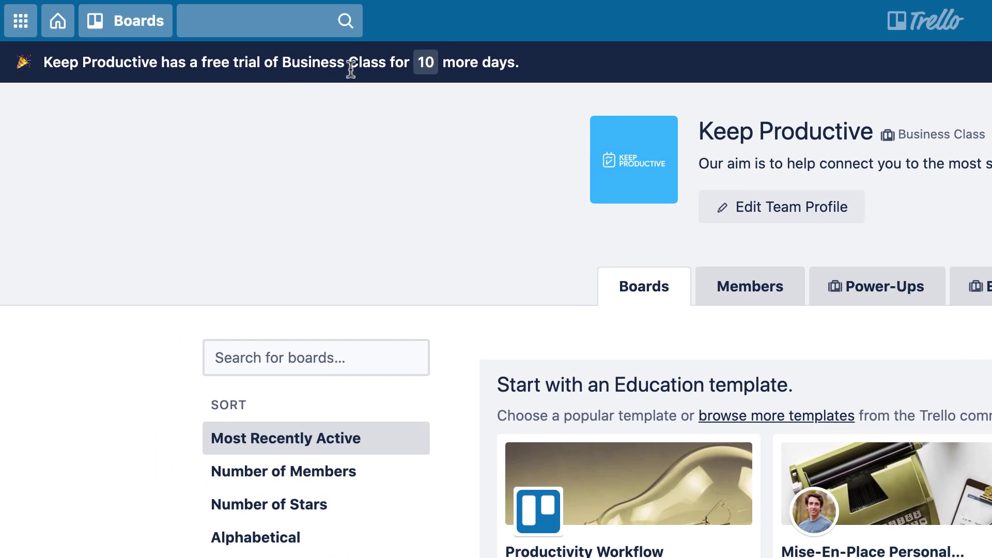
click(421, 61)
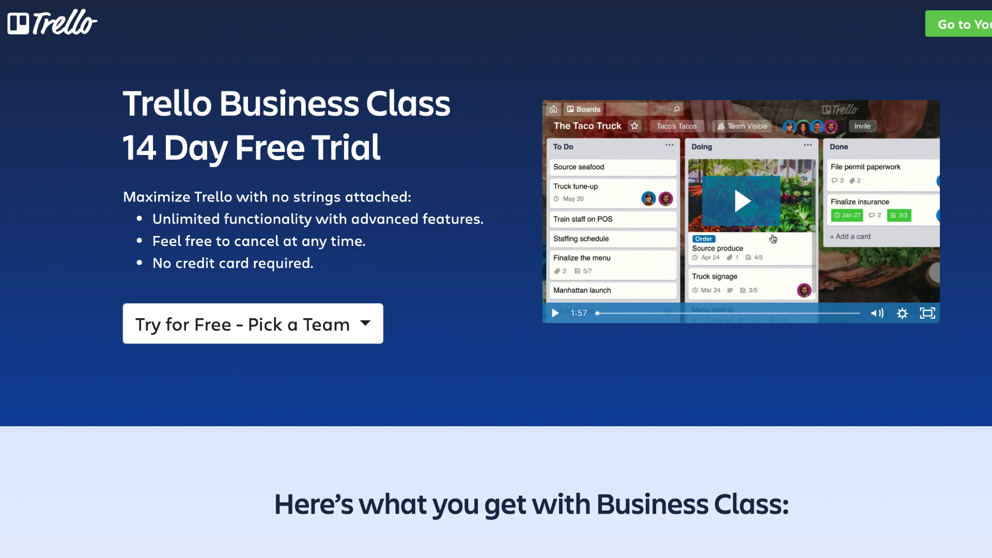
scroll(773, 239, down, 10)
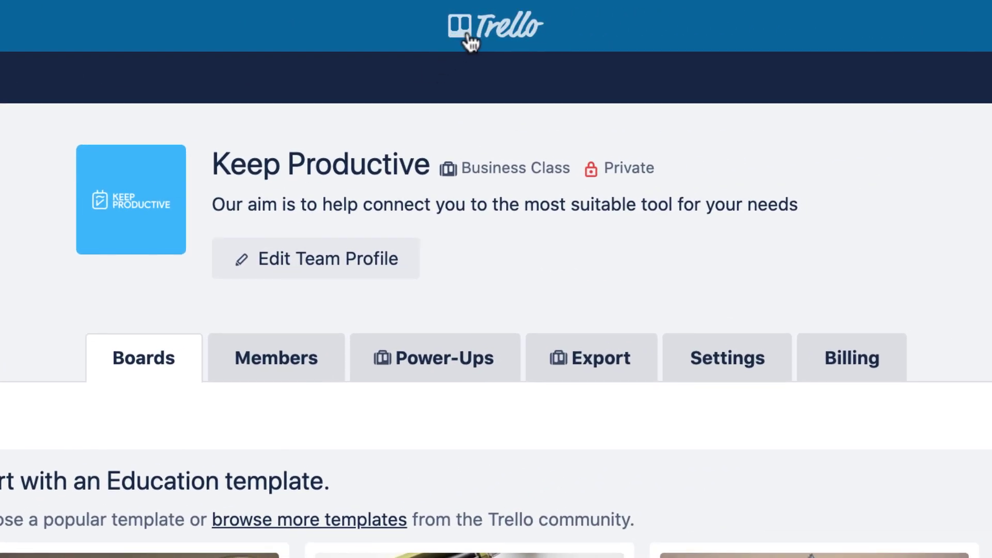
Step: Create a board named New Skillshare Class in the Keep Productive team
click(468, 36)
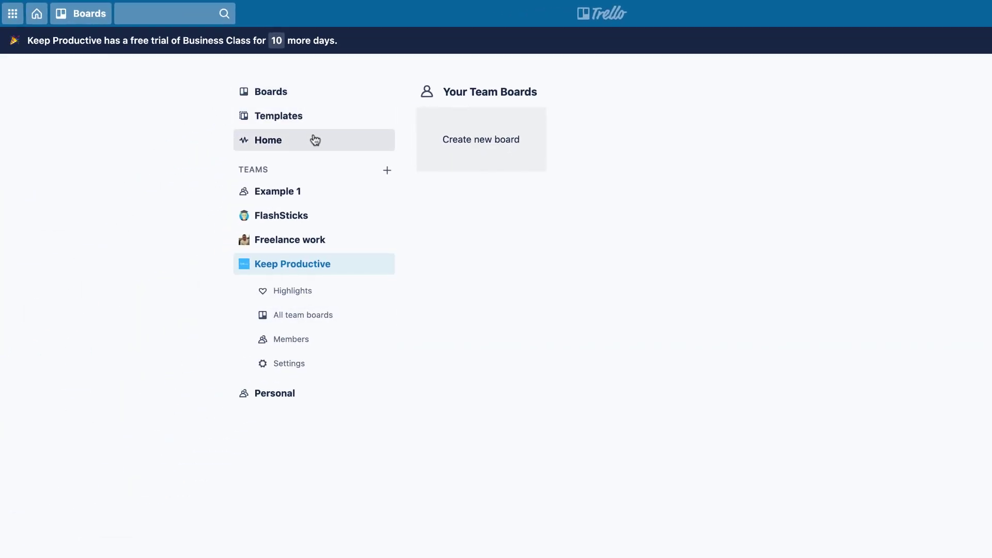
click(315, 140)
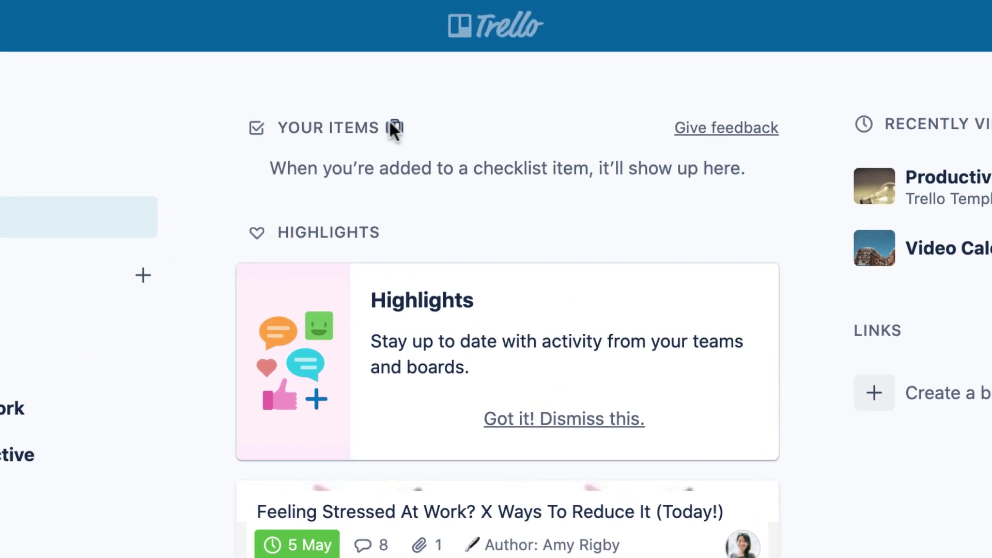
click(26, 457)
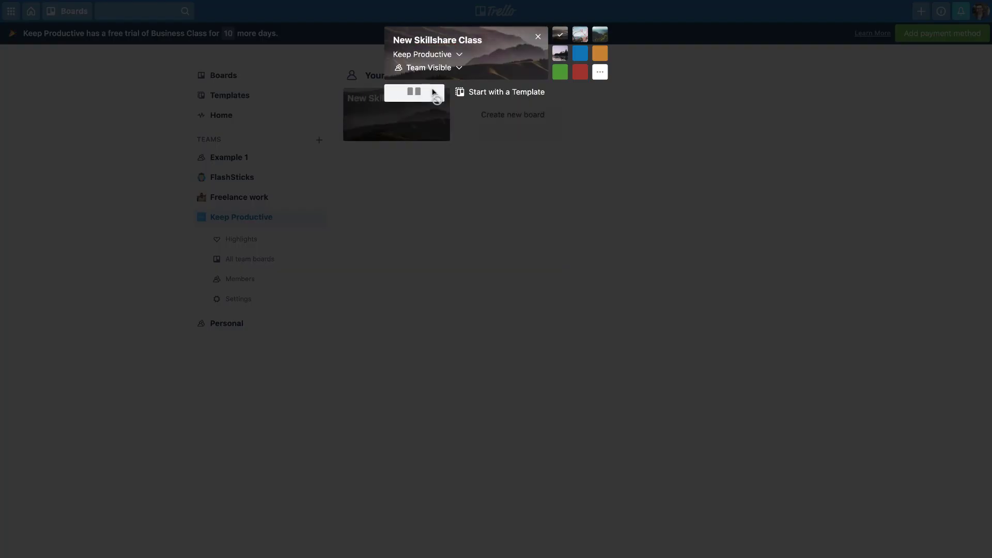
click(432, 92)
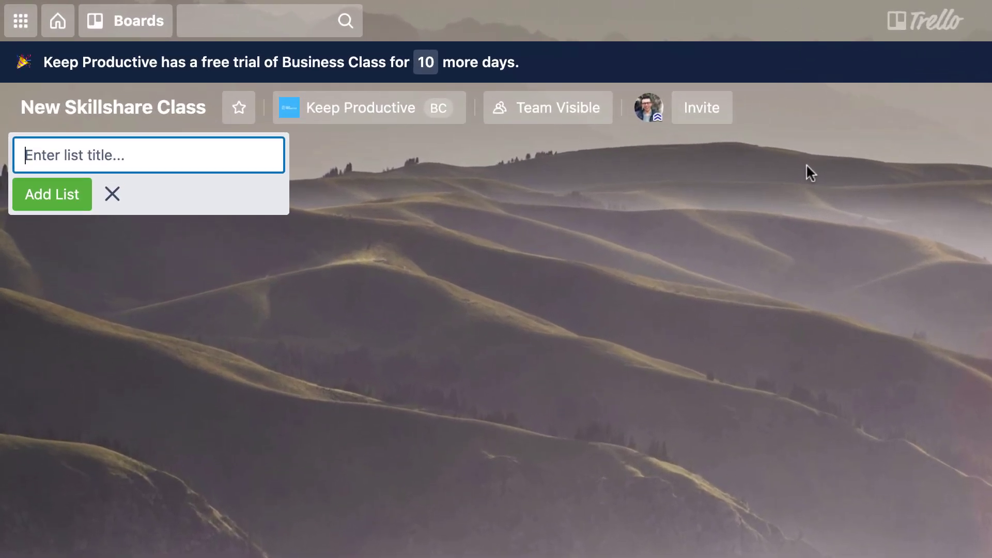
Step: Add a To-Do list to the board and start adding its first card
text(To-Do)
key(Return)
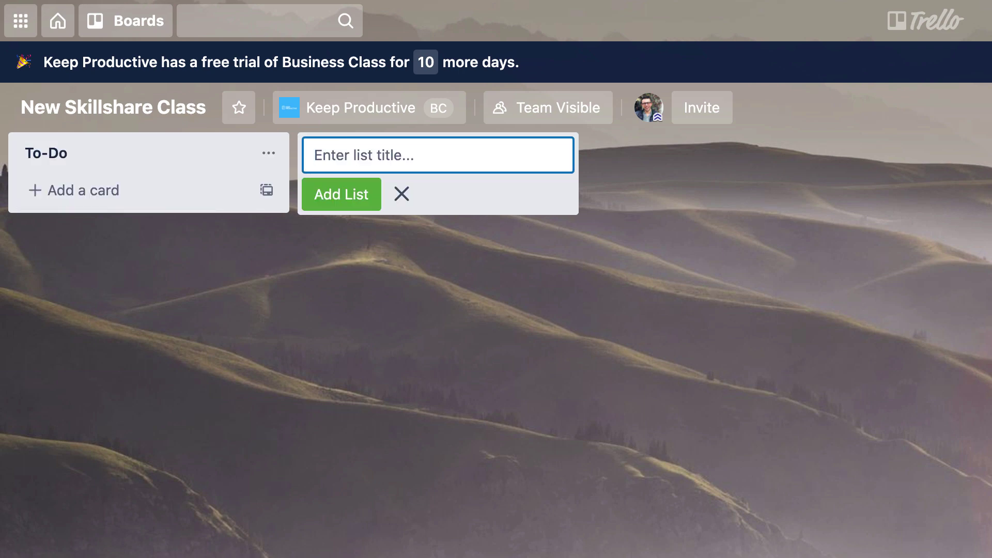
click(138, 199)
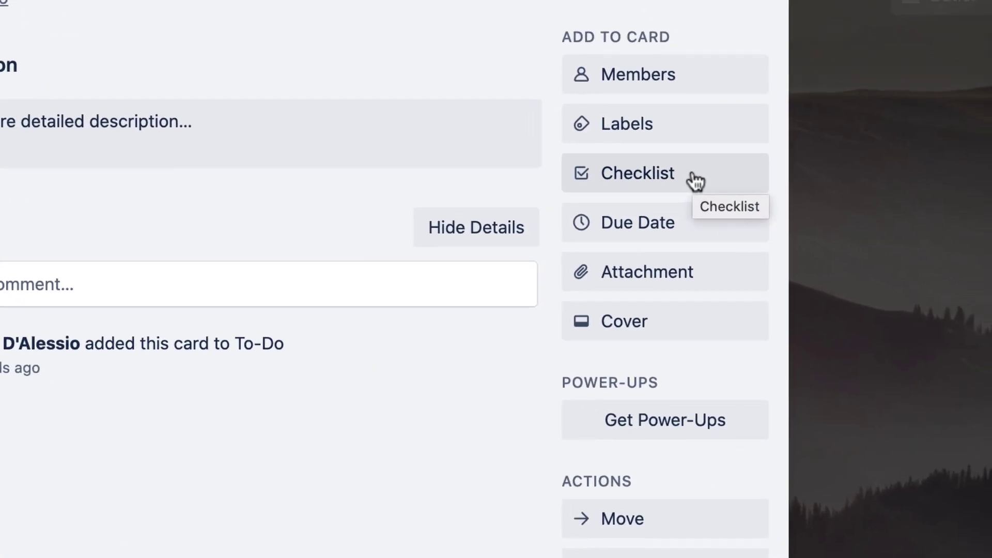
Step: Add a checklist with items for researching methods, a course-launch advice call, and scripting module one
click(695, 181)
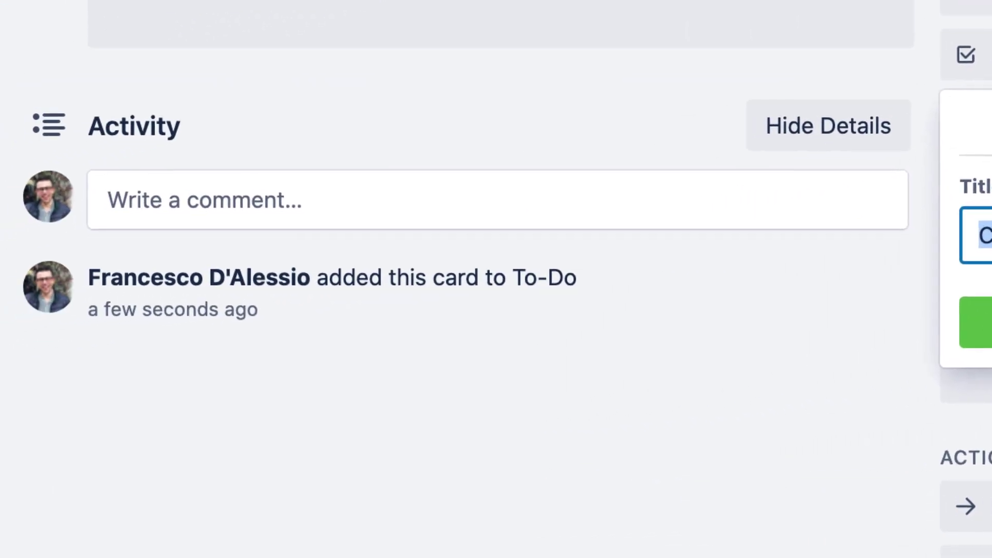
click(976, 322)
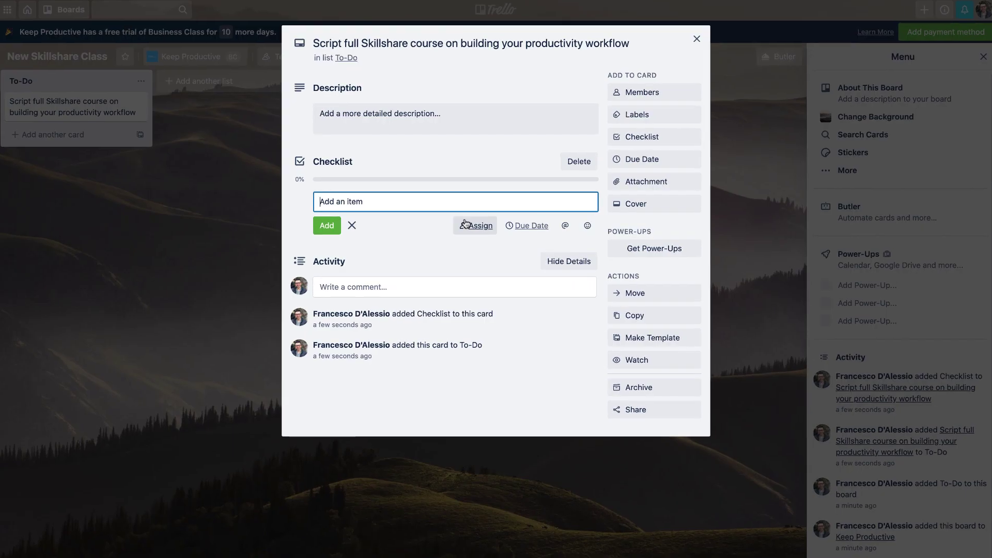
text(Research the best methods and shortlist them)
key(Return)
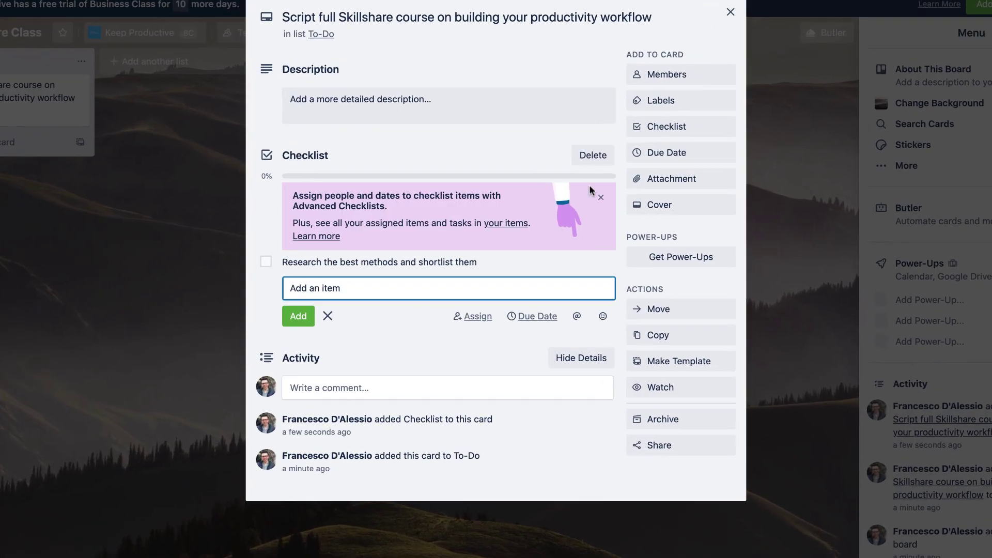
text(Call)
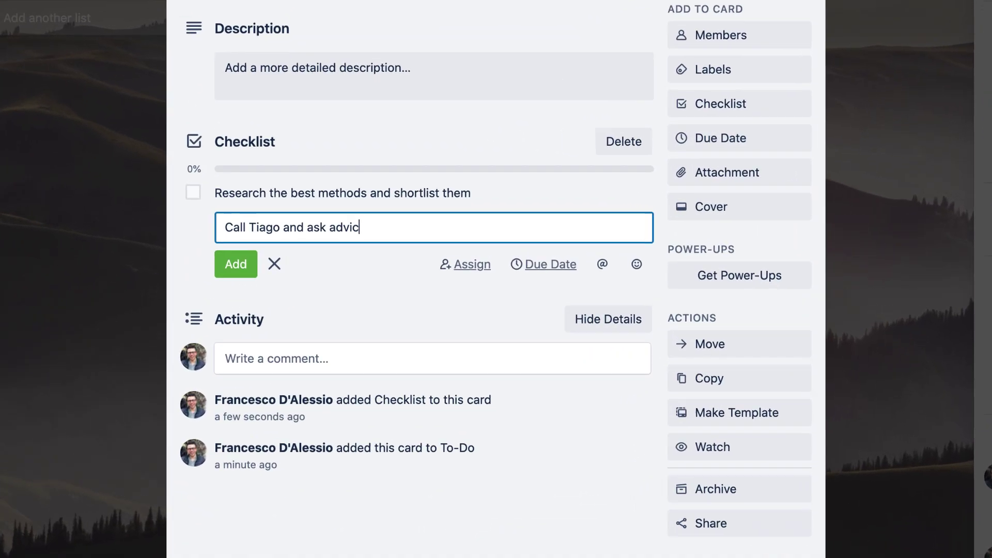
text(e on course launch)
key(Return)
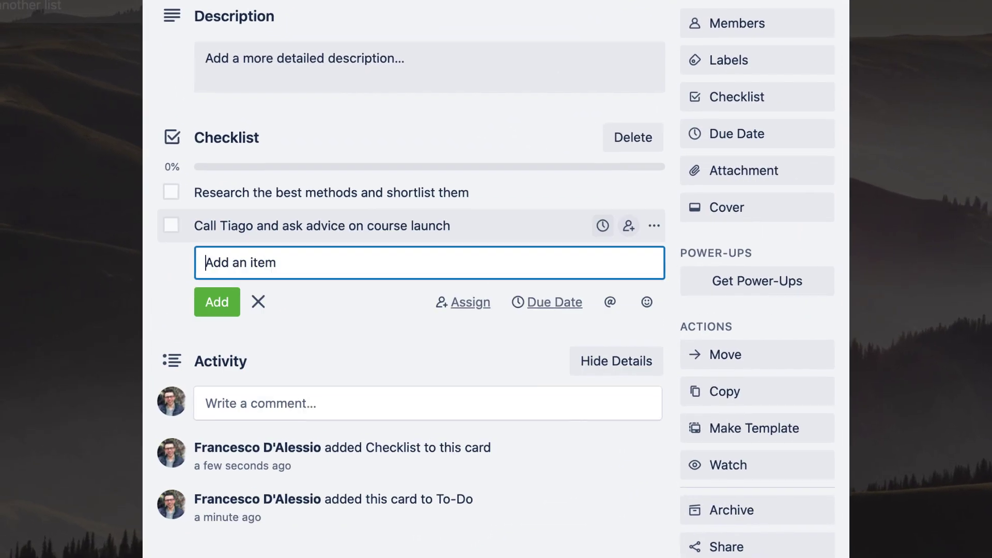
text(Script the first module on setting up)
key(Return)
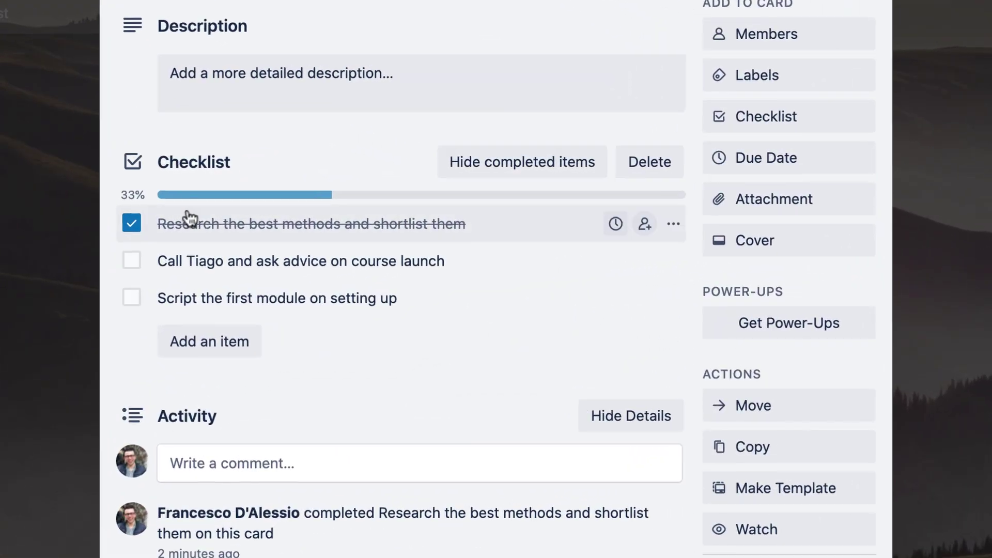
click(129, 227)
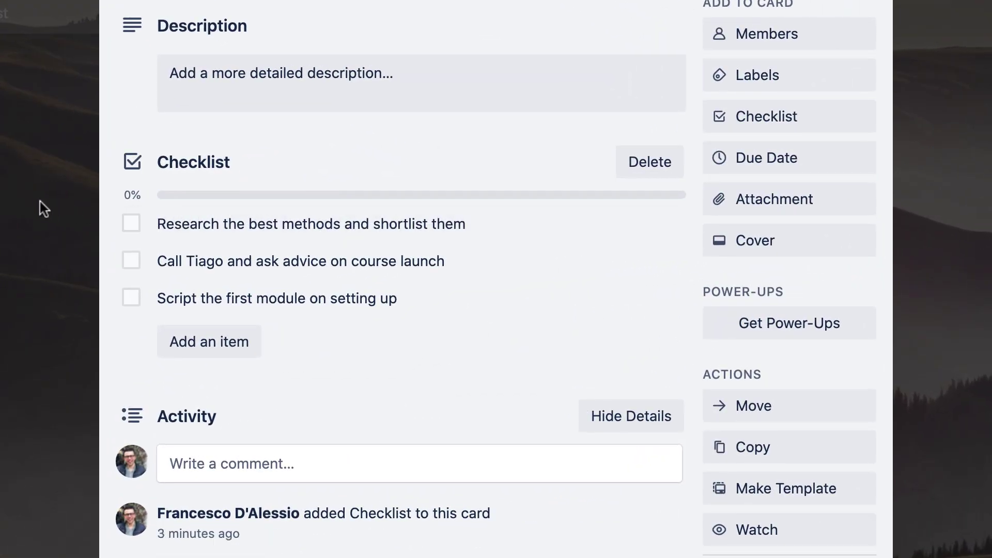
click(39, 200)
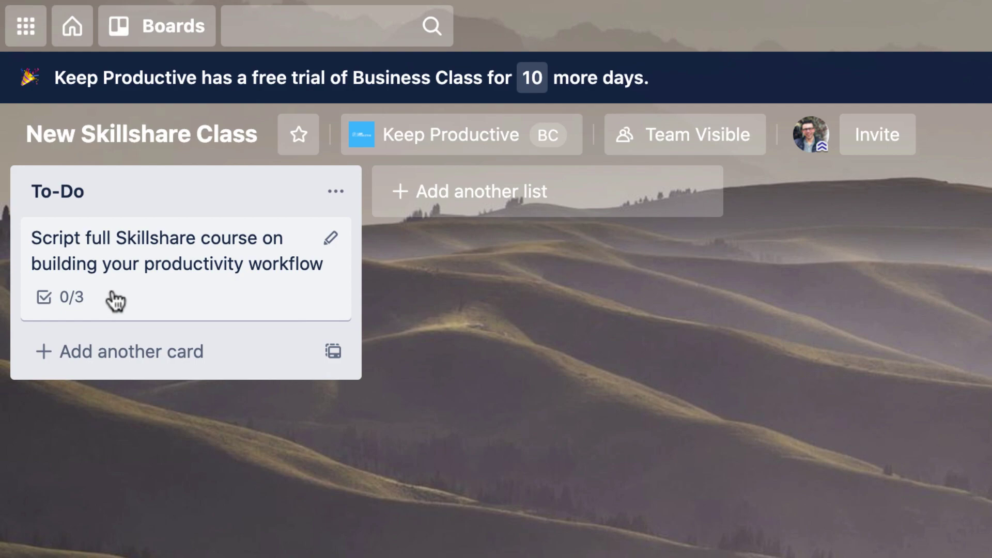
Step: Give the three checklist items due dates of 8, 13 and 19 May
click(116, 300)
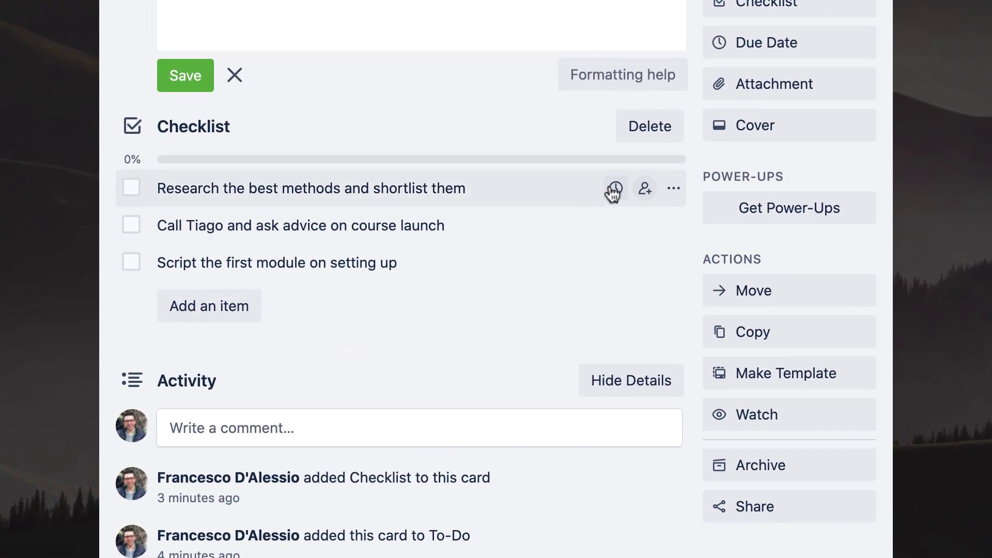
click(615, 189)
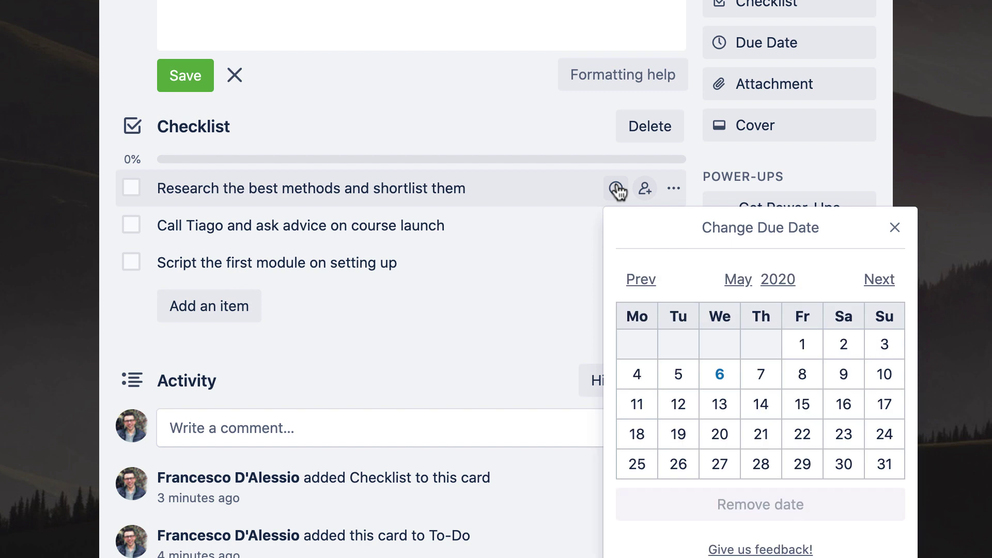
click(798, 382)
click(614, 226)
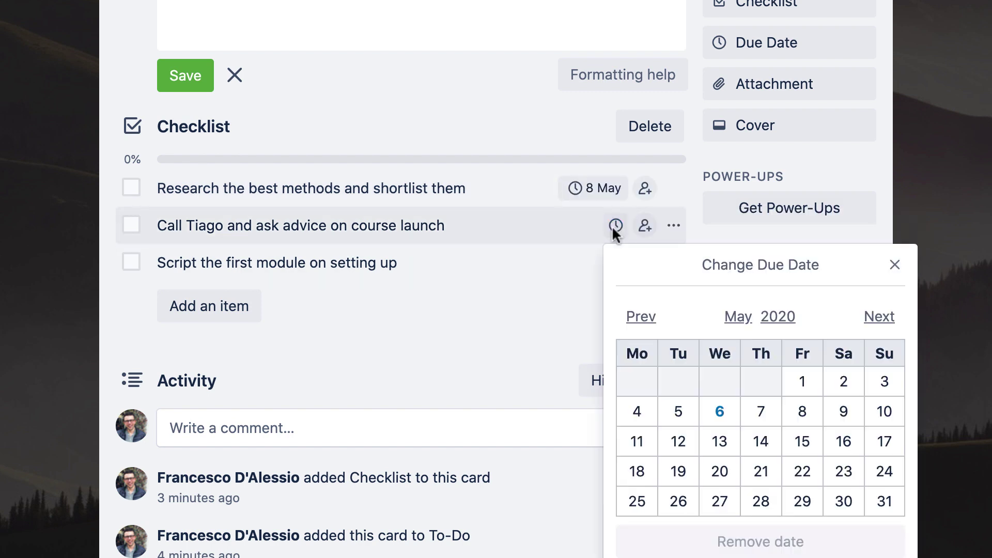
click(720, 445)
click(620, 263)
click(680, 509)
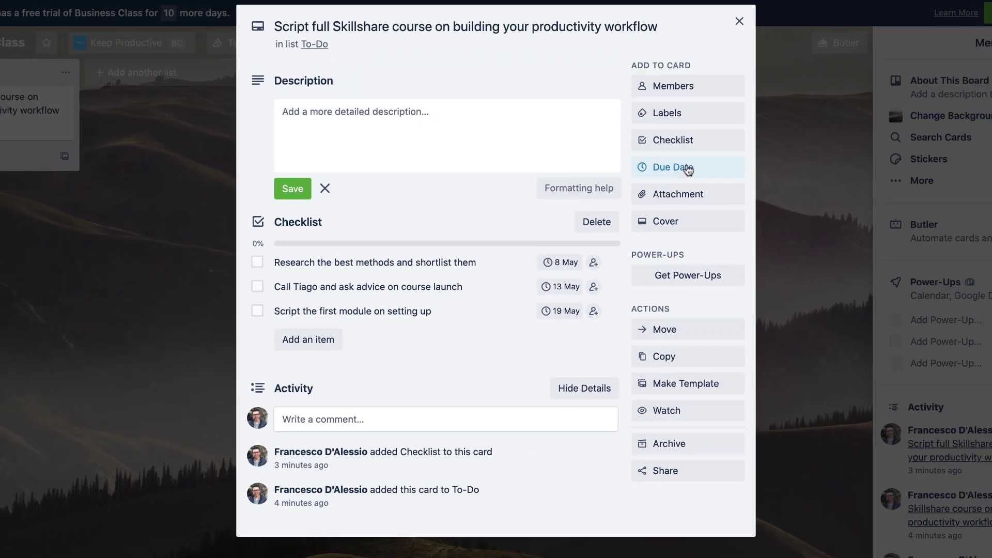
Step: Set the card's own due date to 29 May at 11:10
click(688, 168)
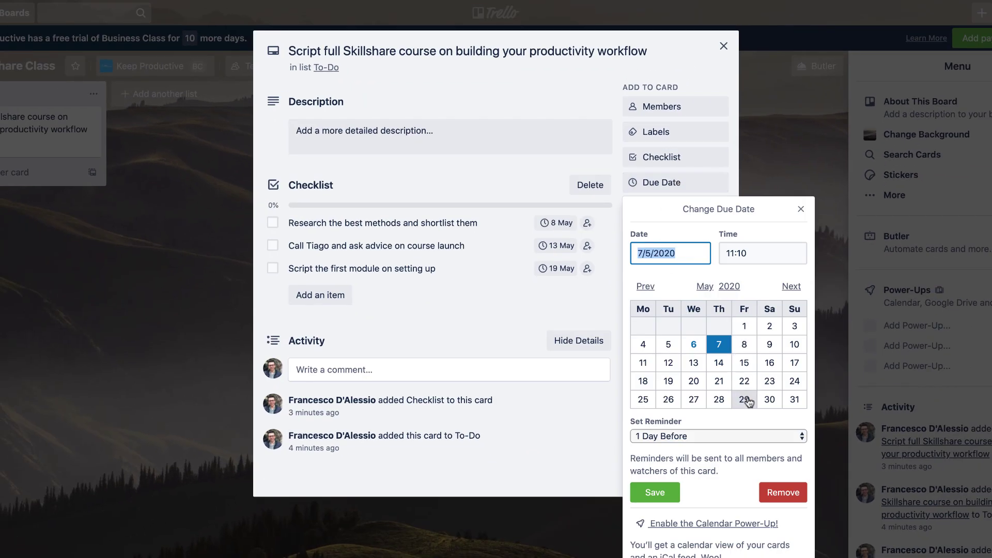
click(744, 400)
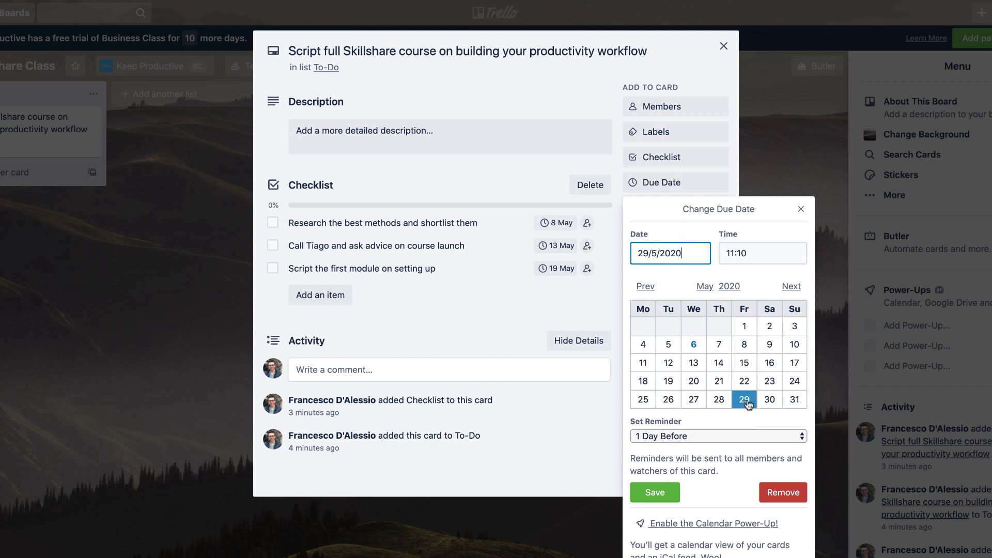
click(655, 492)
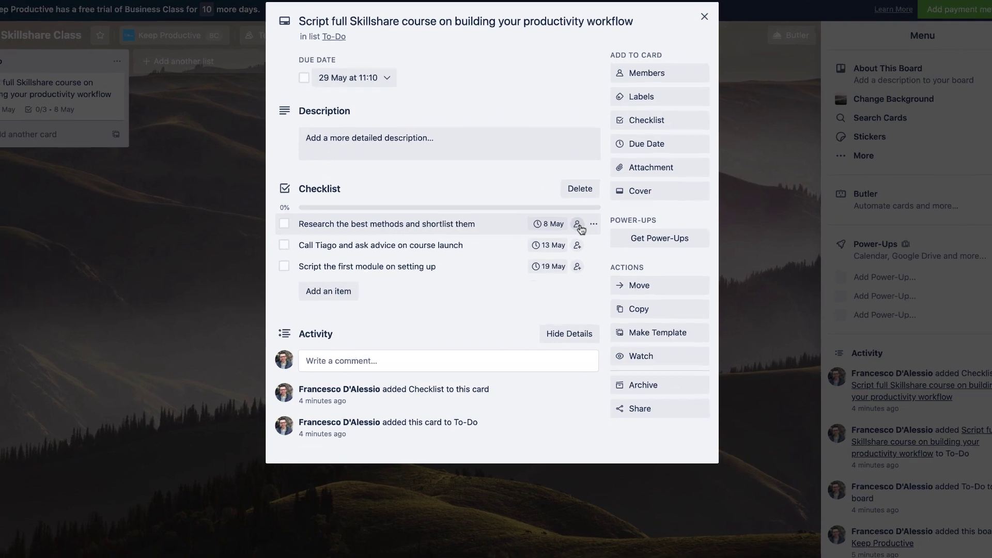
Step: Assign the board member to each of the three checklist items
click(646, 307)
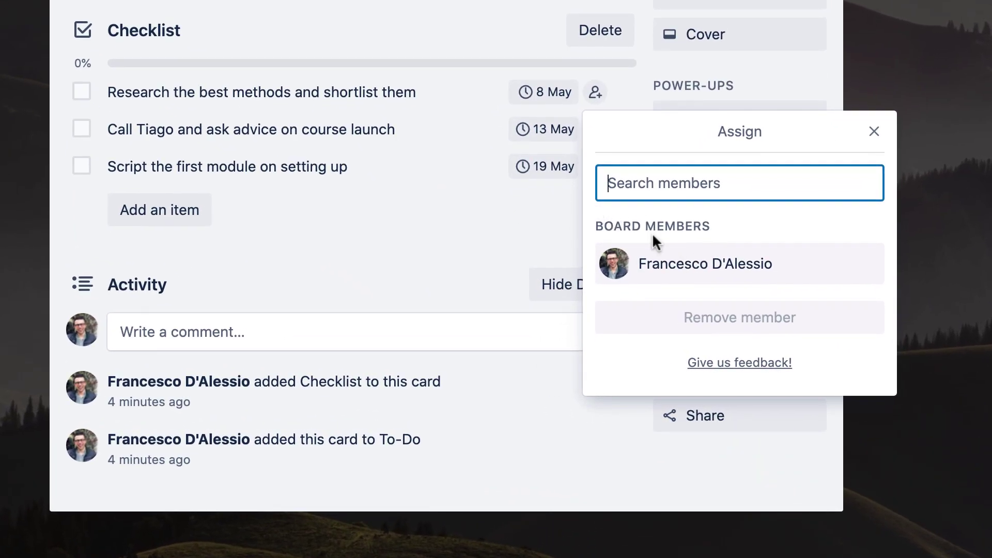
click(654, 263)
click(596, 129)
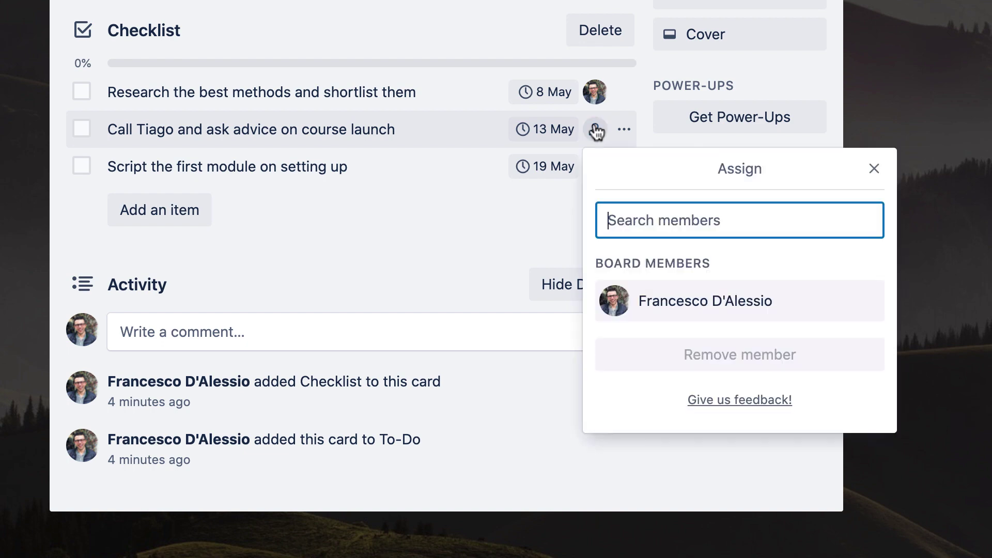
click(686, 304)
click(545, 166)
click(595, 167)
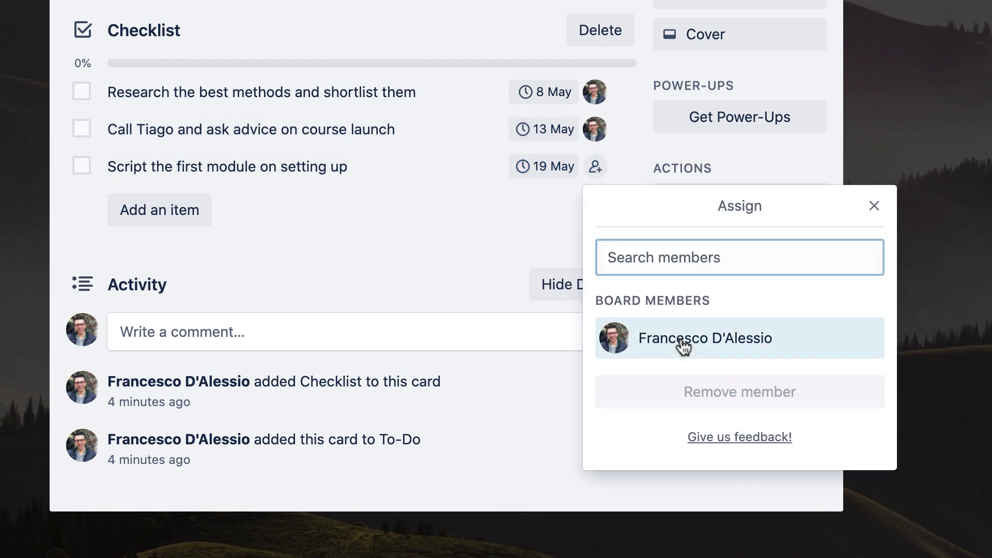
click(682, 342)
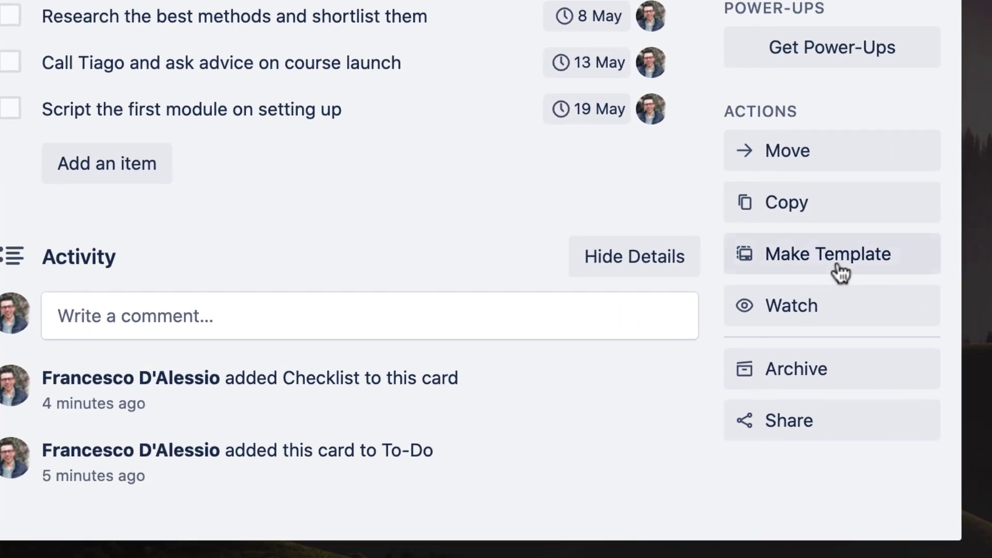
Step: Turn the course card into a template
click(709, 276)
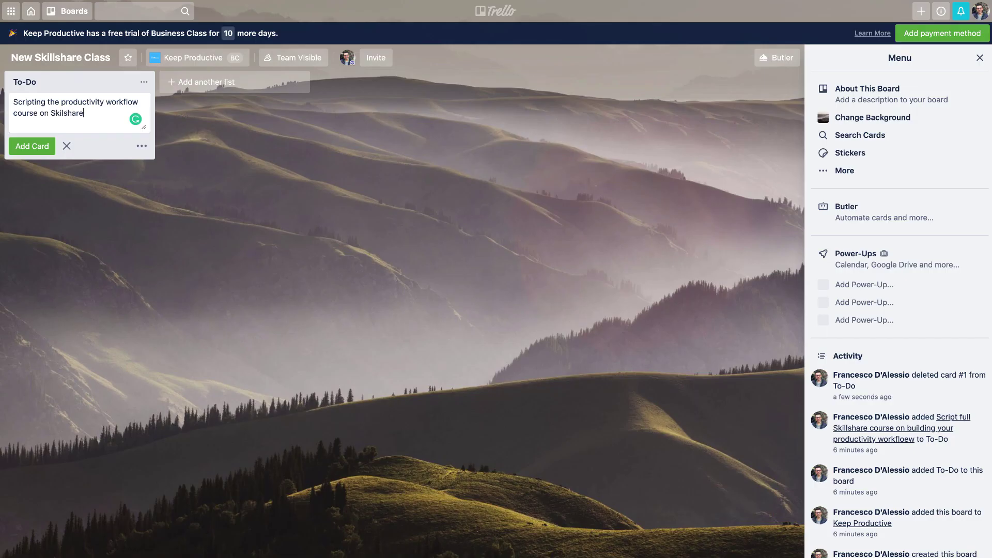
Step: Add the new scripting card to the To-Do list and open it
text(re)
key(Return)
key(Escape)
click(68, 106)
Step: Add a checklist: course-launch email, 'Script and prepare full module 1', 'Research best shortcuts and methods for C1'
click(654, 125)
click(654, 222)
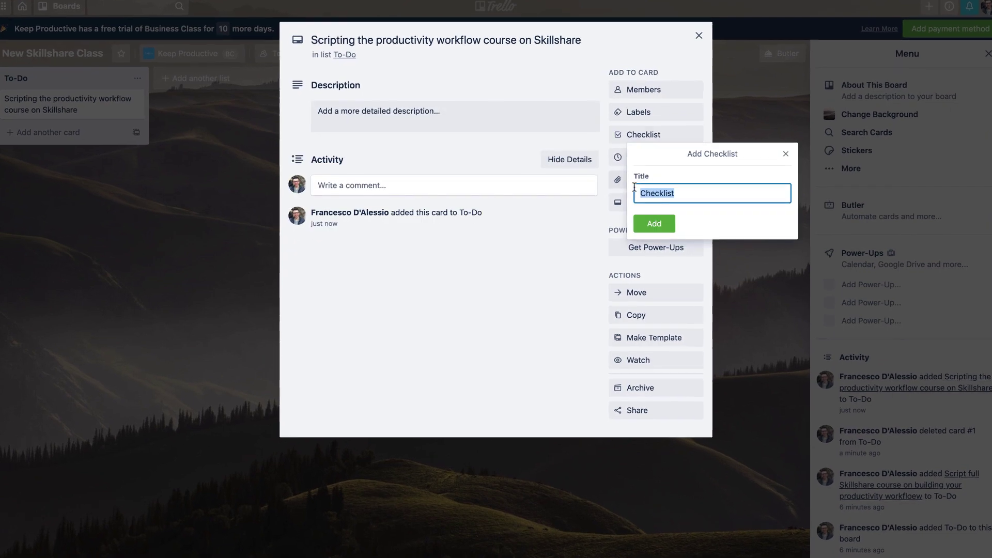
text(Email Tiago Forte abotu course launch)
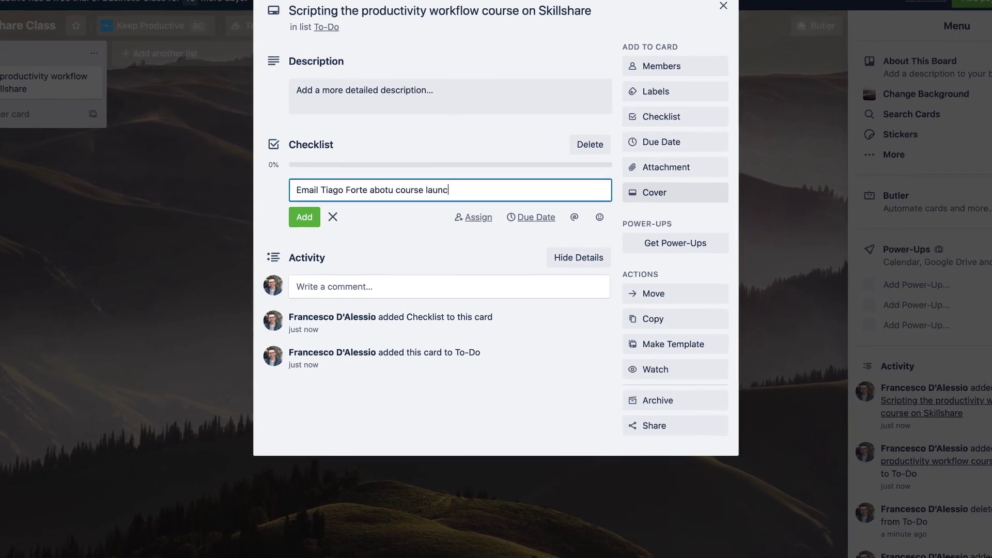
key(Return)
text(Script and prepare full module 1)
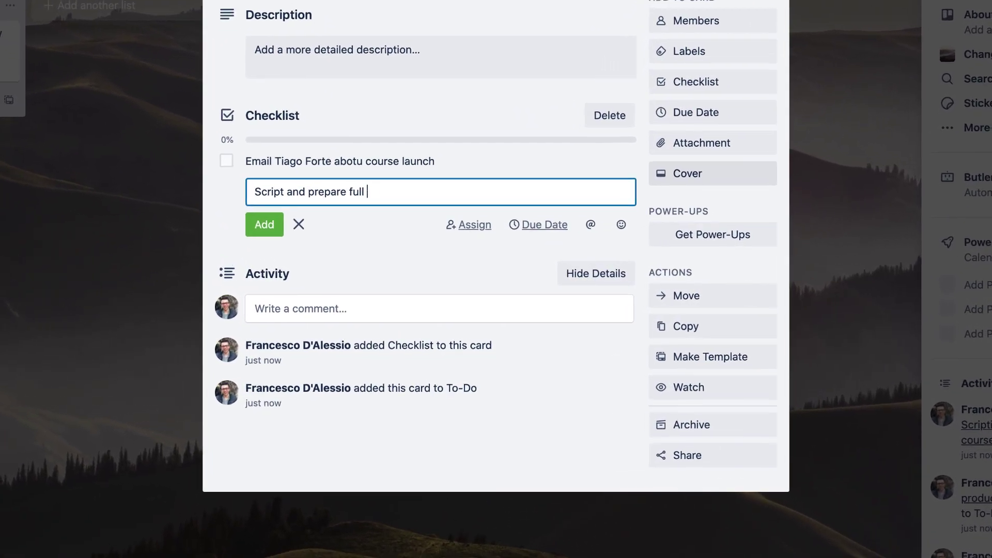
key(Return)
text(Research best shortcuts and )
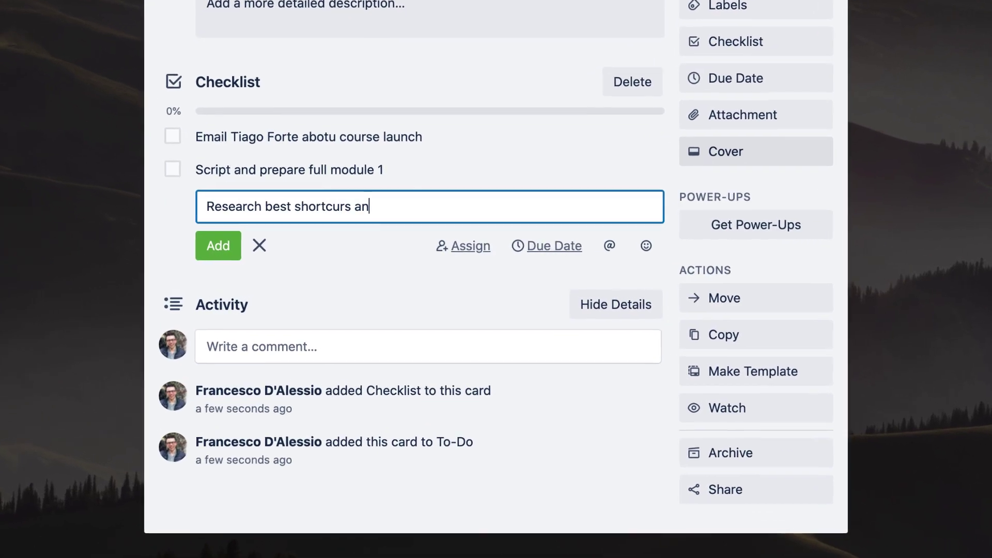
text(methods for C1)
key(Return)
key(Escape)
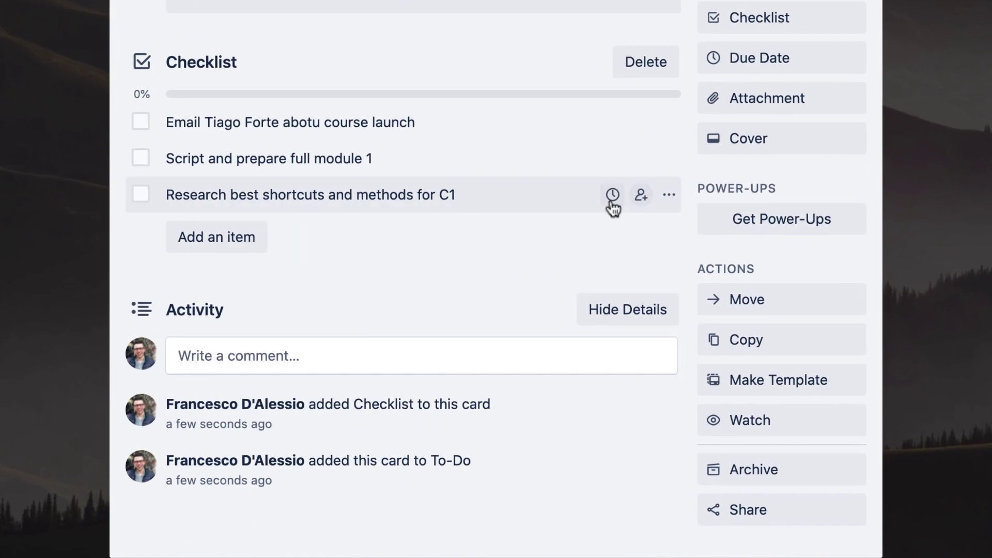
Step: Give the three checklist items due dates of 13, 22 and 28 May
click(614, 120)
click(717, 335)
click(615, 157)
click(806, 402)
click(616, 191)
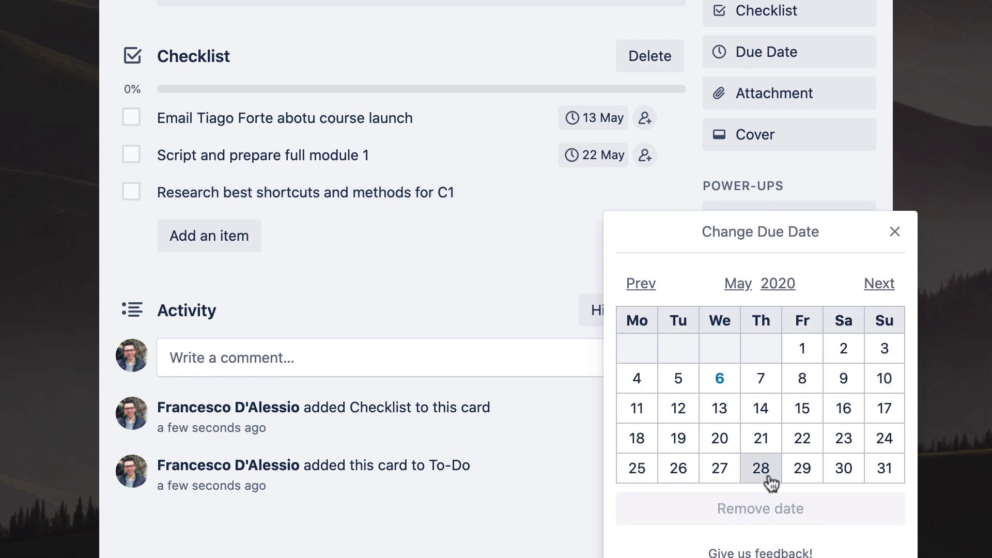
click(761, 467)
Step: Assign the board member to the checklist items
click(645, 118)
click(755, 290)
click(645, 155)
click(753, 325)
click(645, 192)
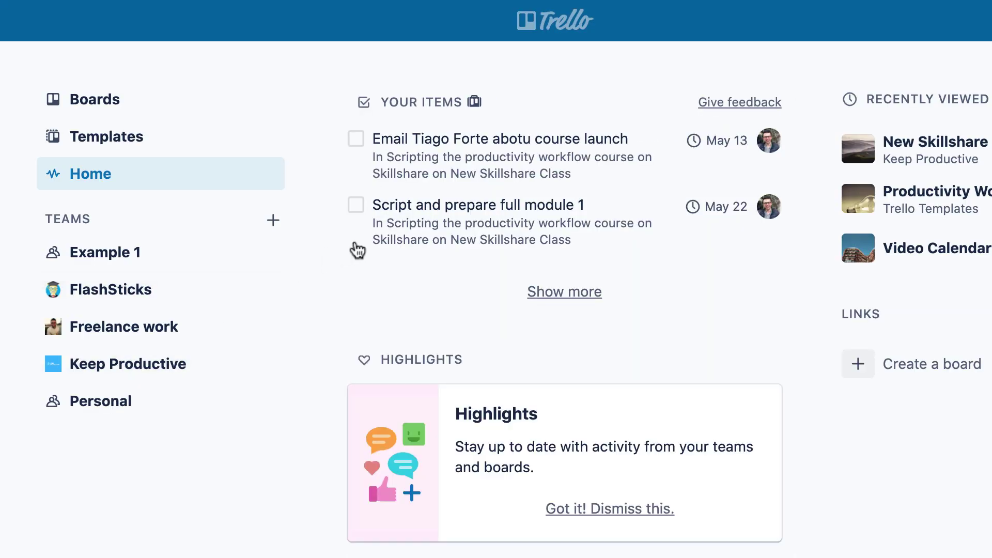
Step: On Home, show all assigned items, check off the course-launch email, and open its card
click(591, 284)
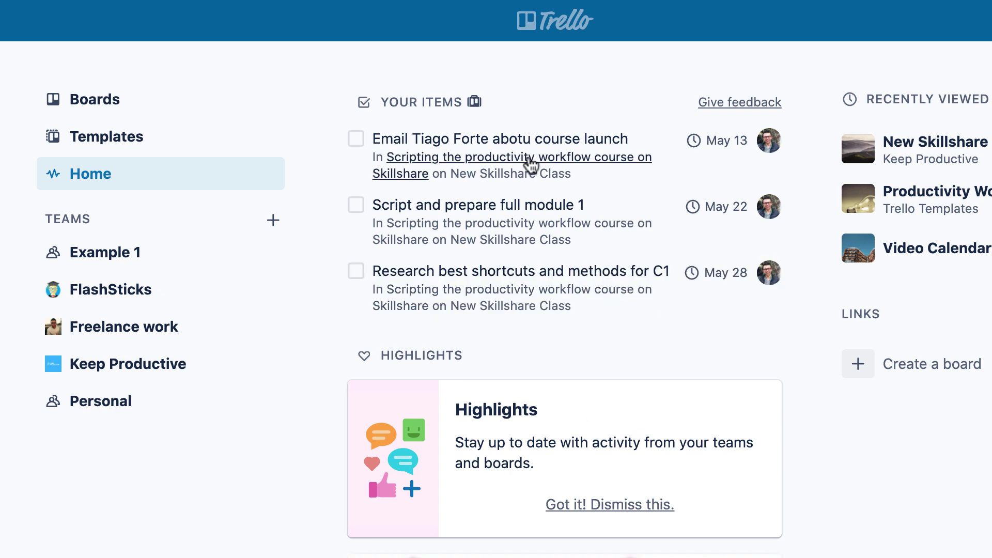
click(356, 138)
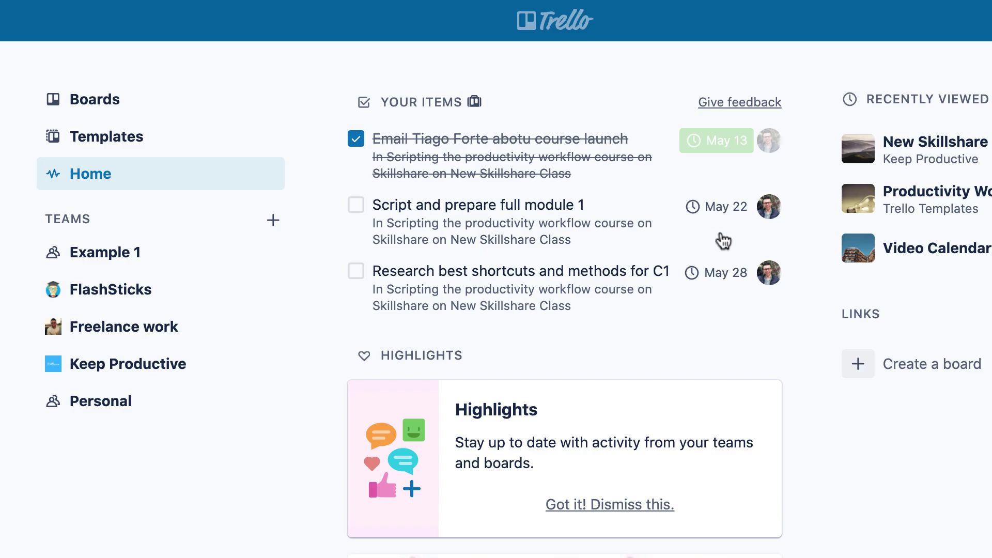
click(595, 212)
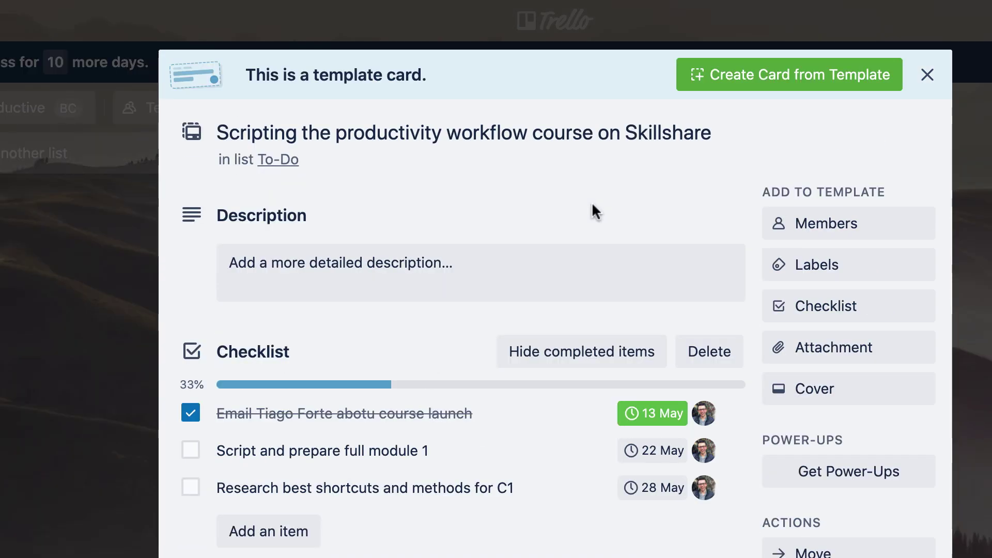
Step: Edit the 'Script and prepare full module 1' checklist item, check its emoji and mention options, and bring up its item actions
click(501, 455)
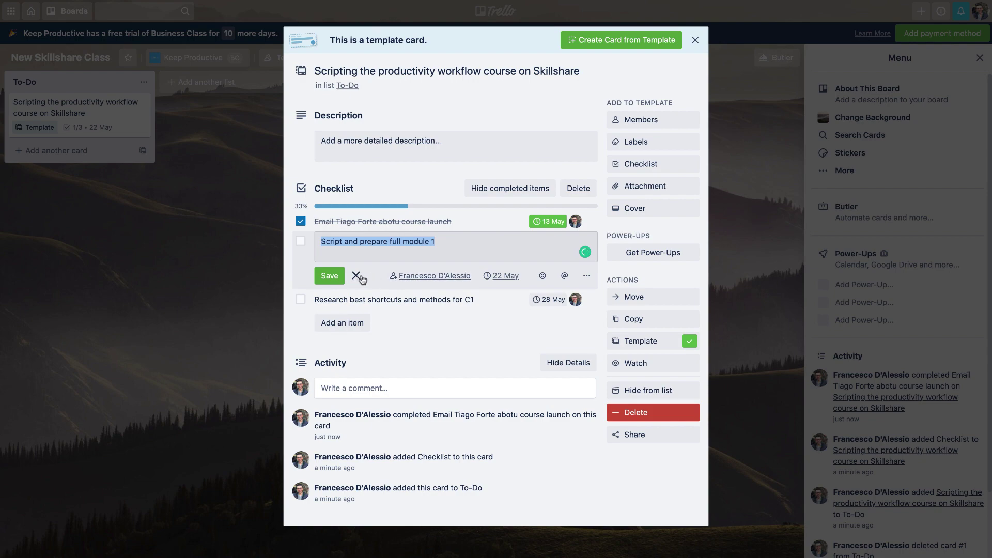
click(543, 276)
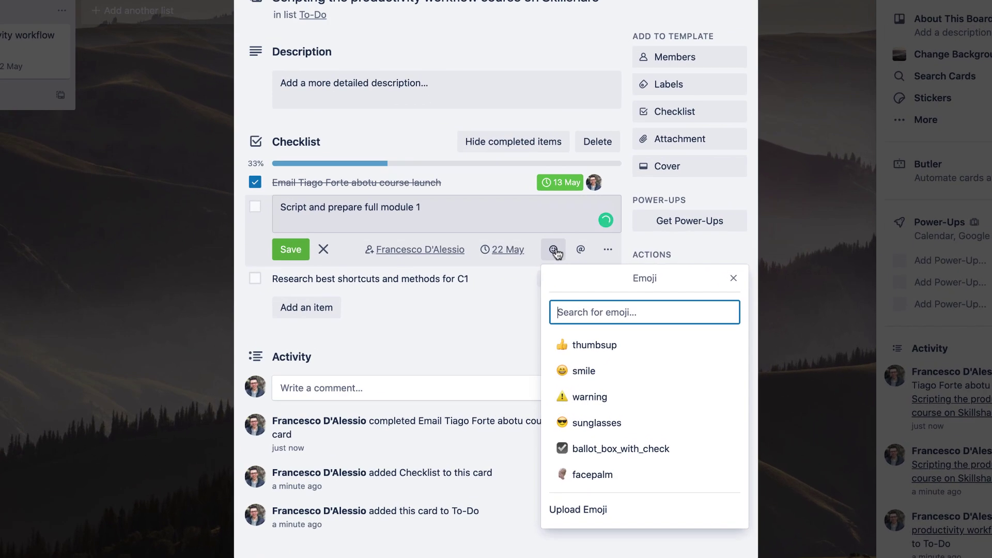
click(524, 256)
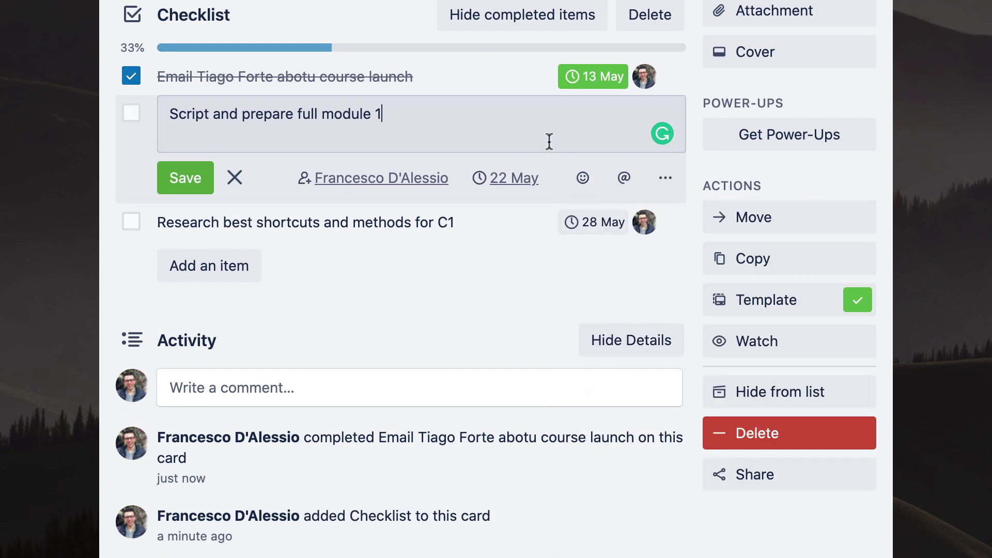
click(635, 179)
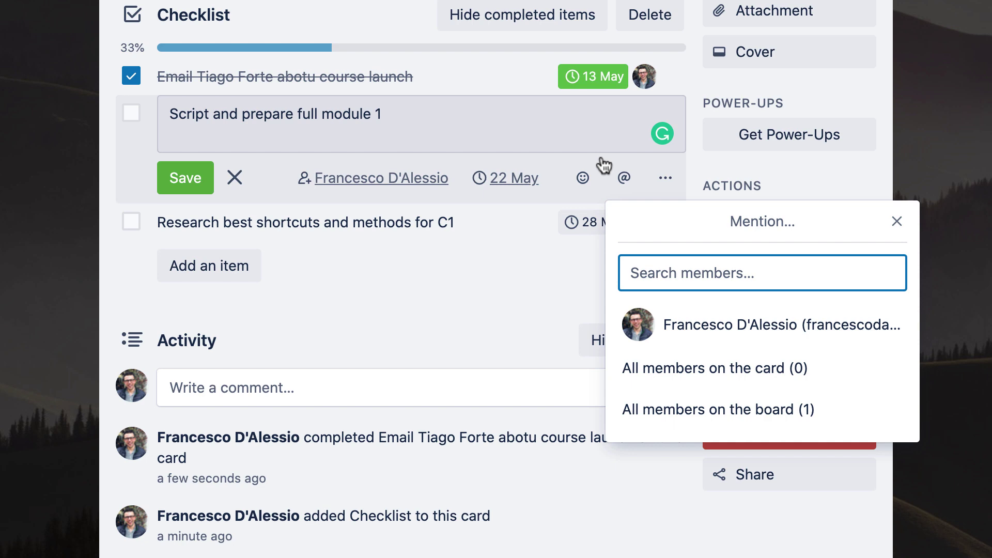
key(Escape)
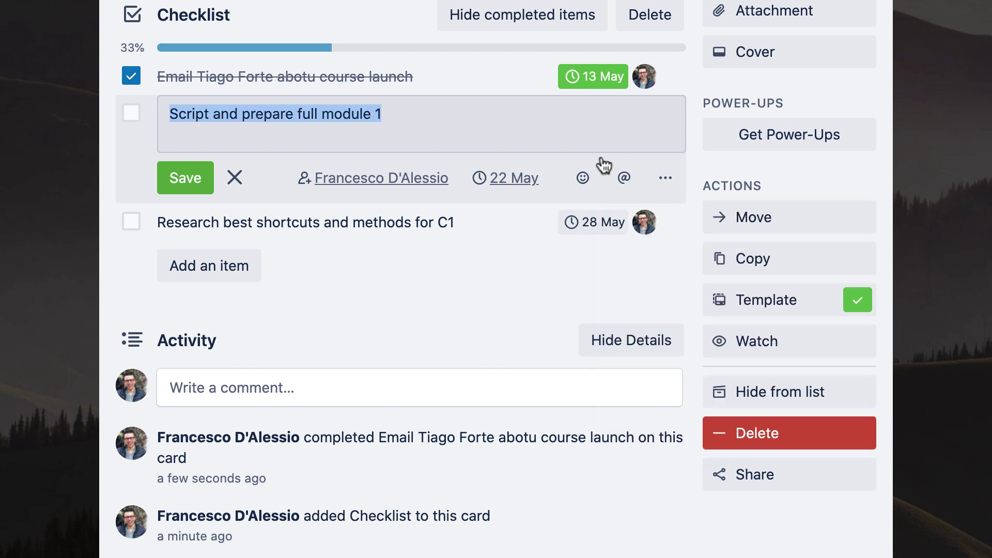
click(665, 181)
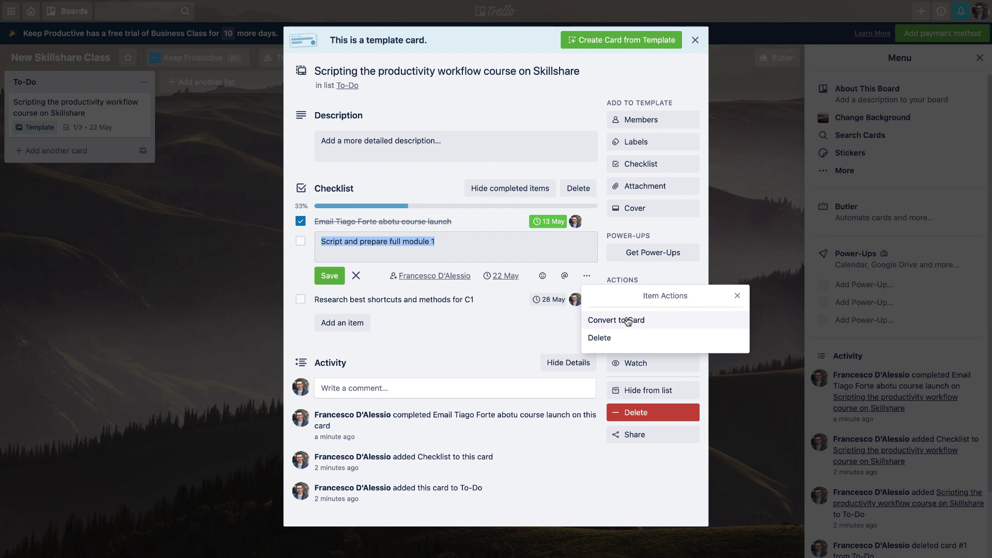
Step: Convert 'Script and prepare full module 1' into a To-Do card due 22 May, then head back to the template card
click(630, 321)
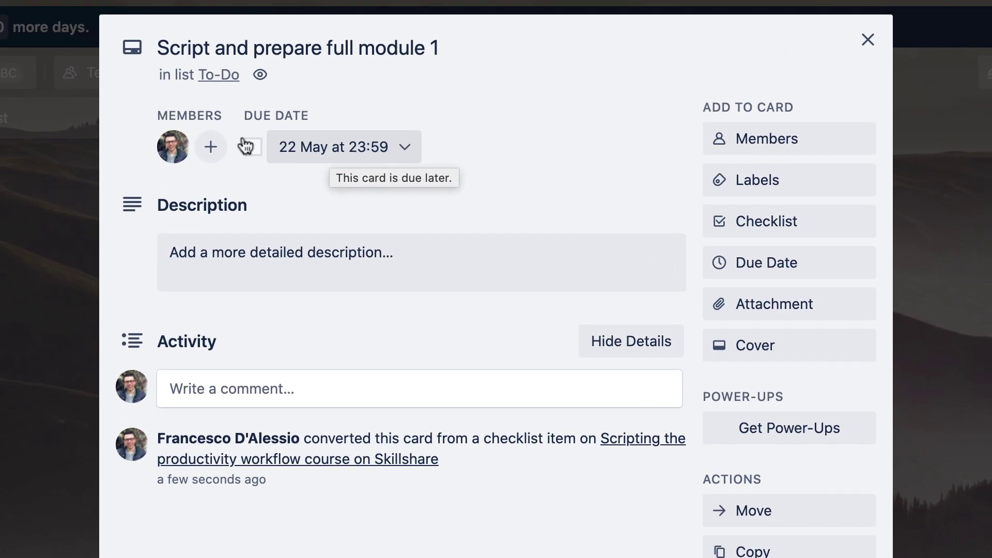
click(47, 155)
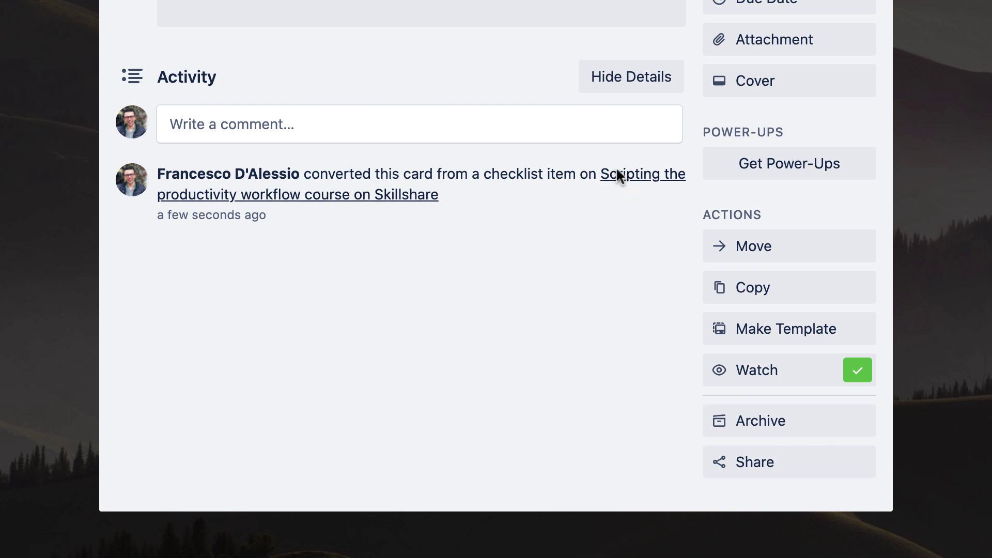
click(382, 195)
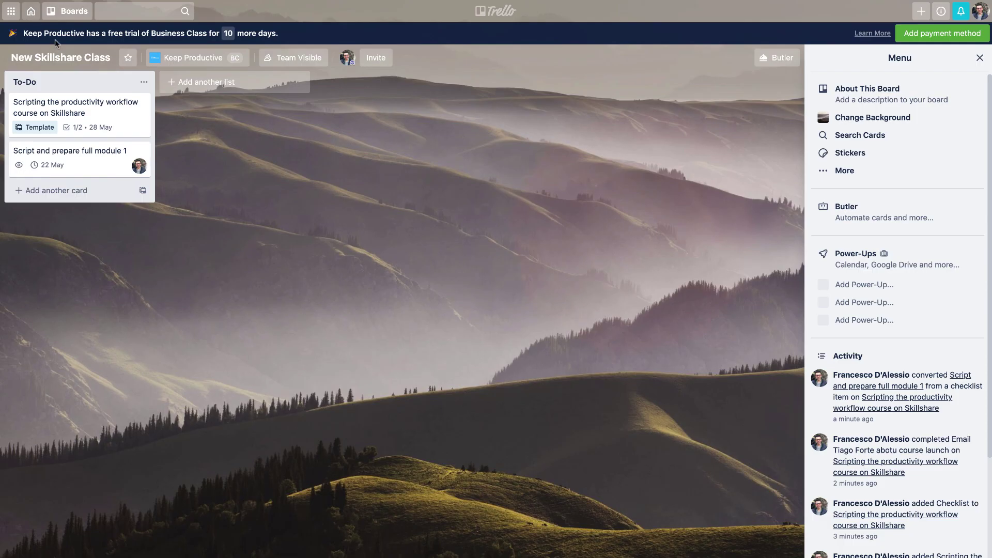
Step: Reopen the 'Scripting the productivity workflow course on Skillshare' card to see its checklist at 50%
click(114, 124)
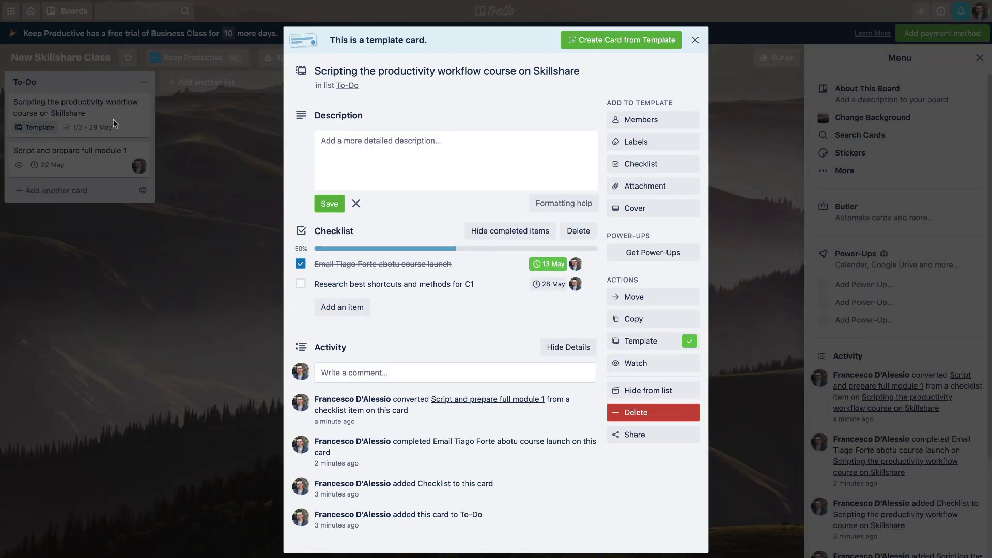